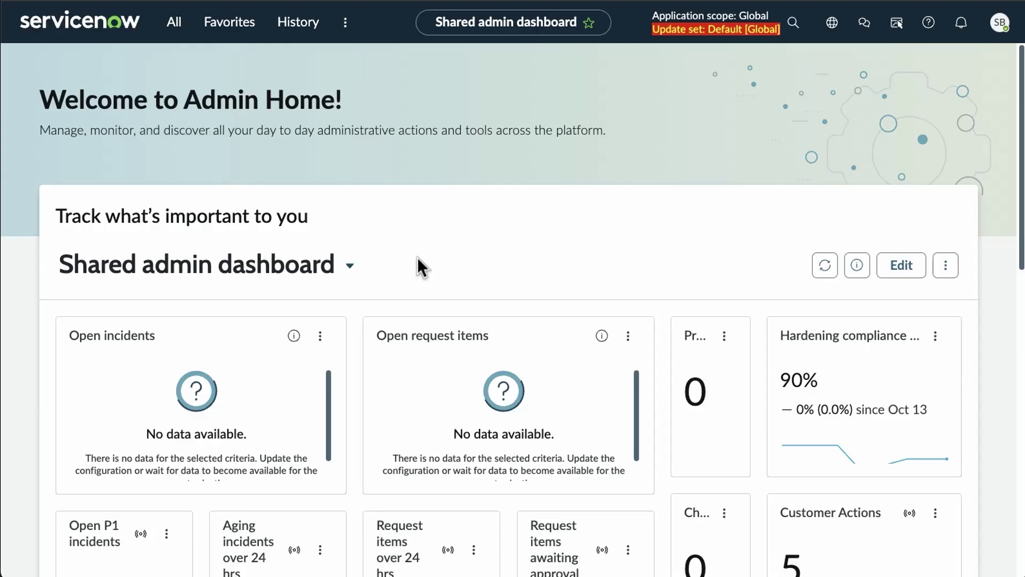
- Open the Now Assist Readiness Evaluation workspace from the Workspaces list
{"action": "left_click", "coordinate": [345, 30]}
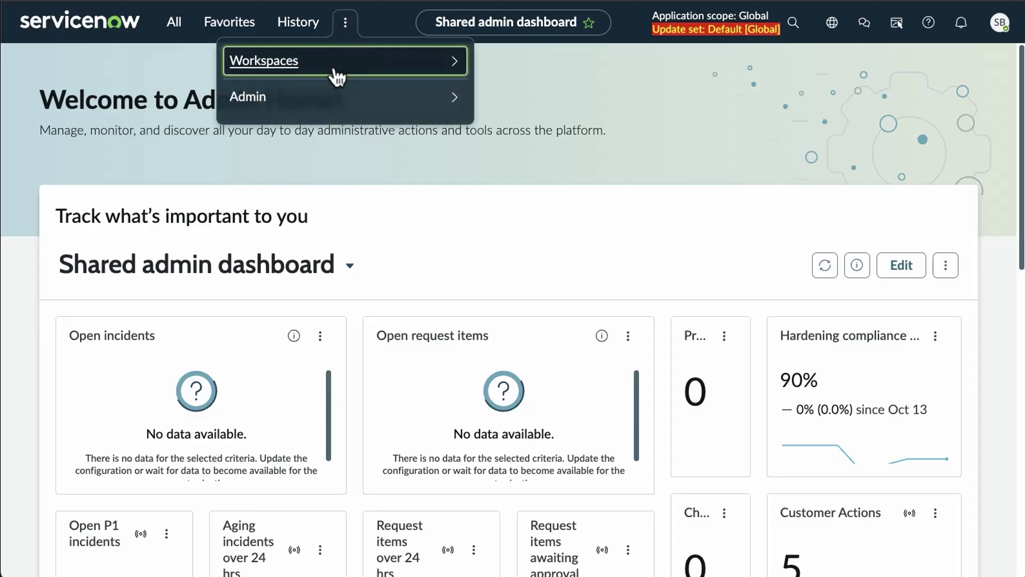
{"action": "left_click", "coordinate": [336, 71]}
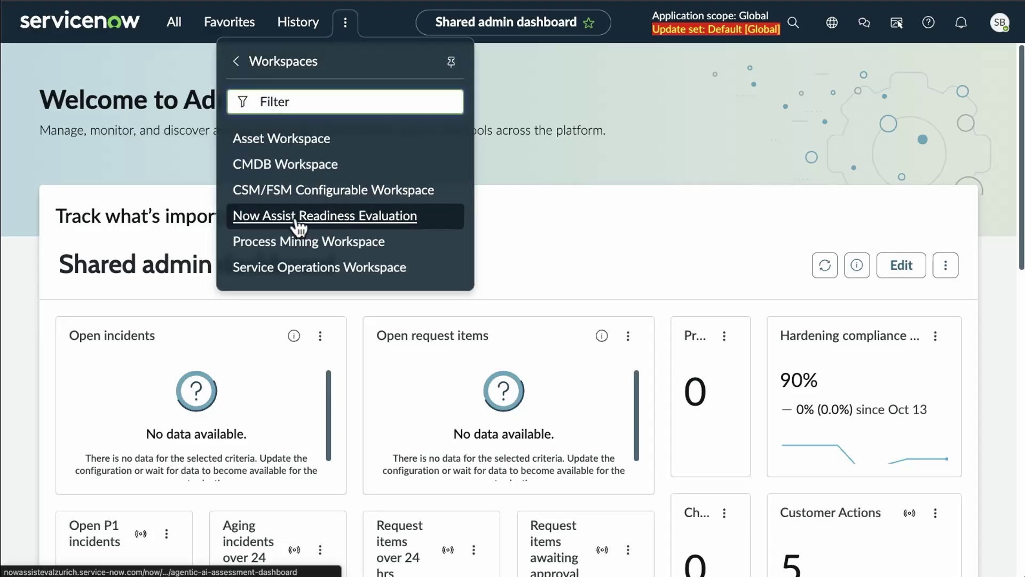
{"action": "left_click", "coordinate": [412, 216]}
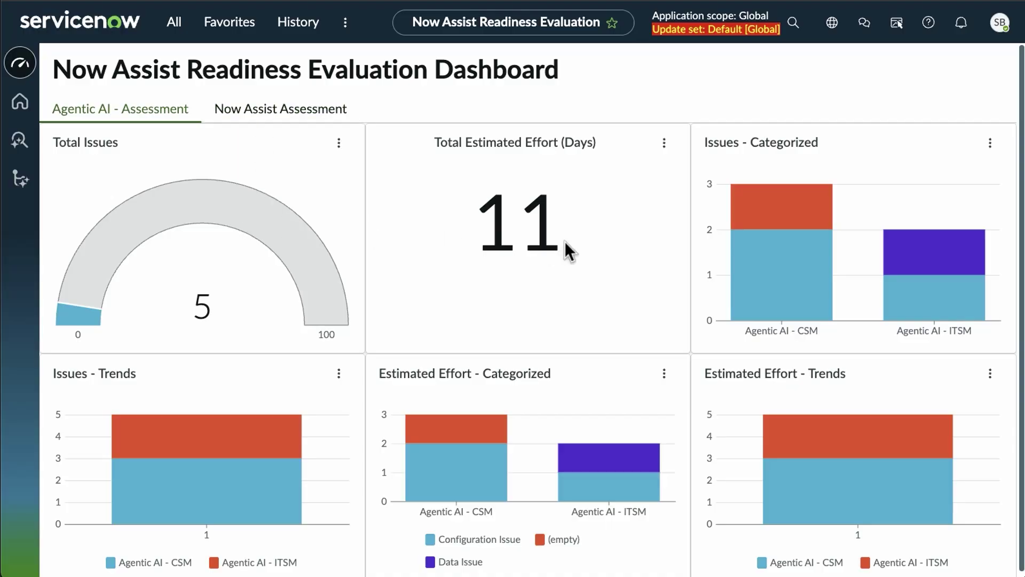
{"action": "mouse_move", "coordinate": [562, 238]}
{"action": "mouse_move", "coordinate": [809, 193]}
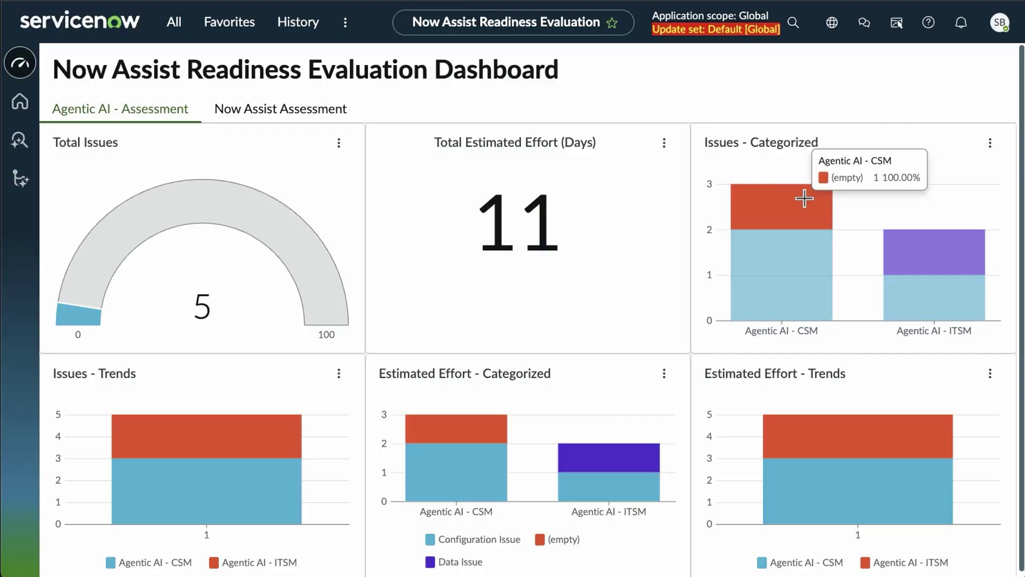
{"action": "mouse_move", "coordinate": [788, 282]}
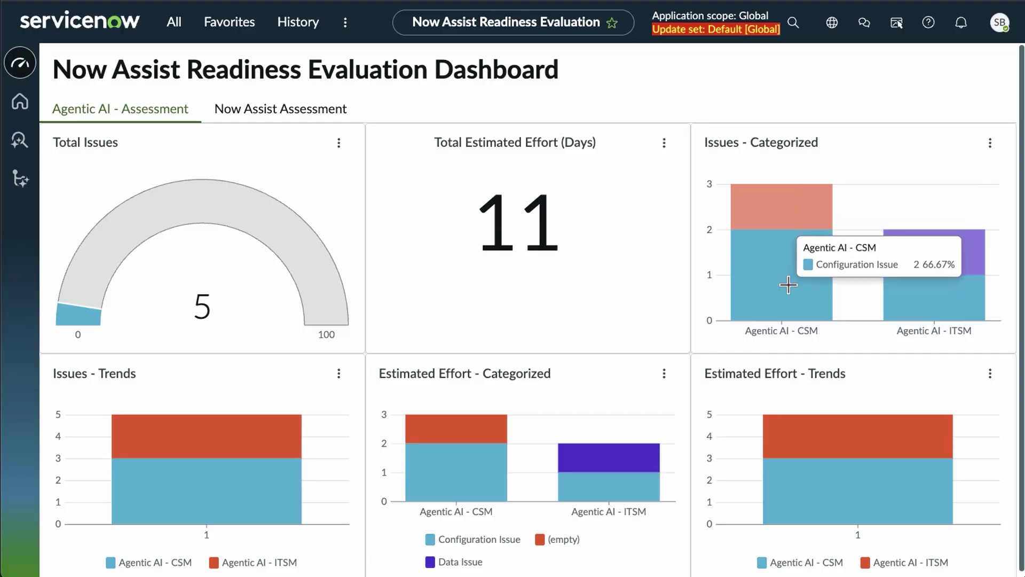
{"action": "mouse_move", "coordinate": [927, 251]}
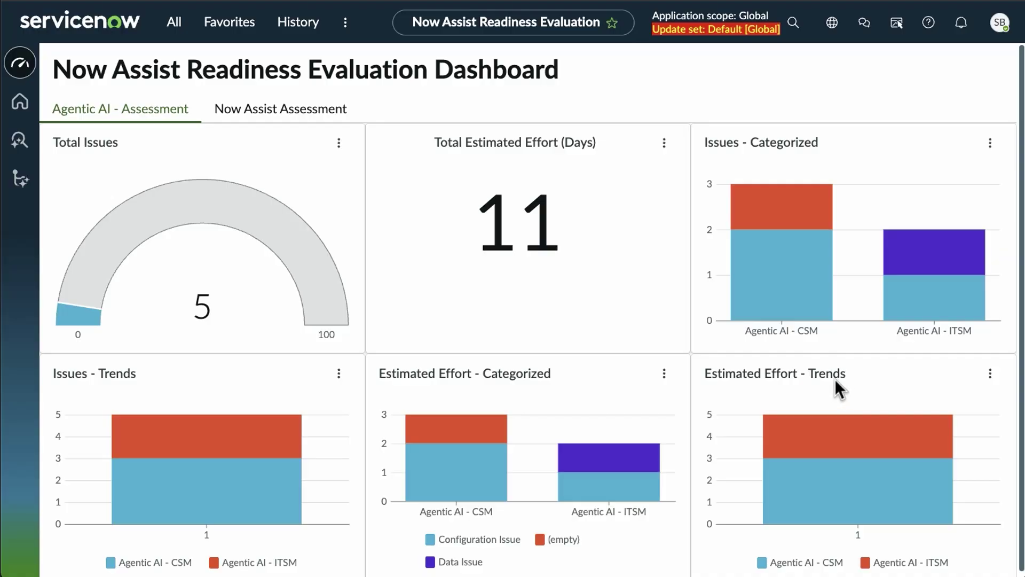
- Show the Now Assist Assessment results and inspect the Estimated Effort - Categorized chart
{"action": "left_click", "coordinate": [248, 113]}
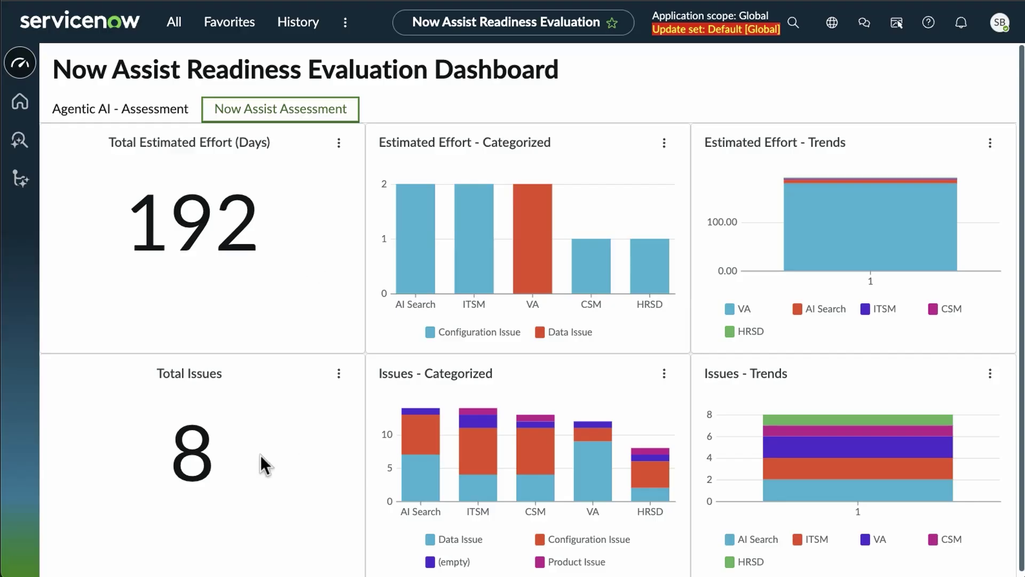
{"action": "mouse_move", "coordinate": [426, 217]}
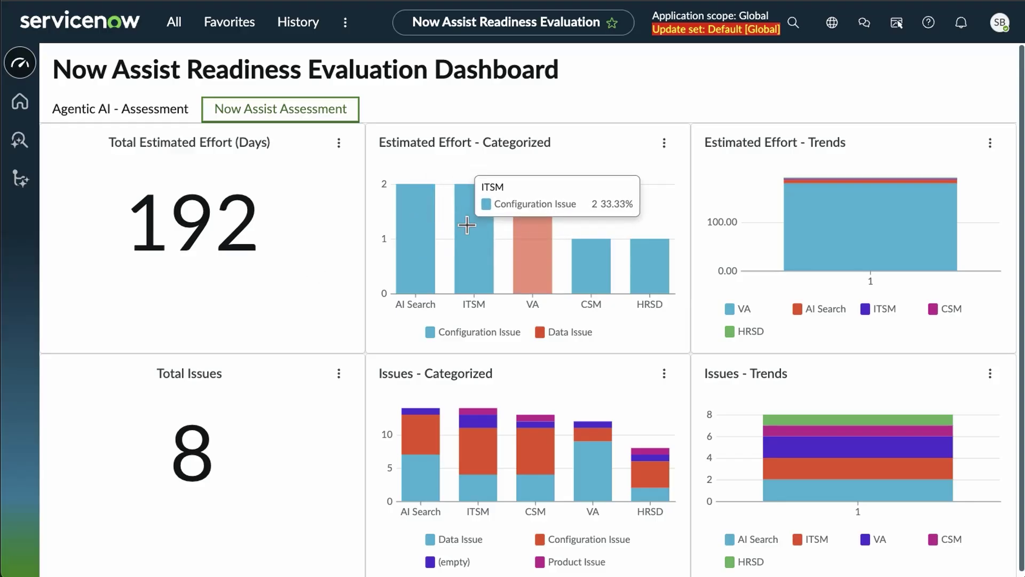
{"action": "mouse_move", "coordinate": [499, 216]}
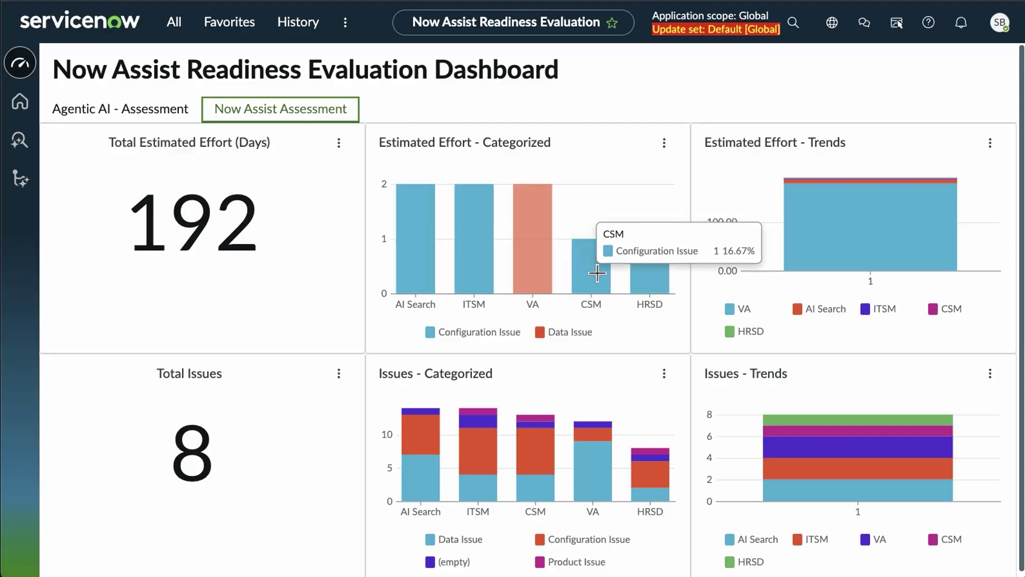
{"action": "mouse_move", "coordinate": [656, 271]}
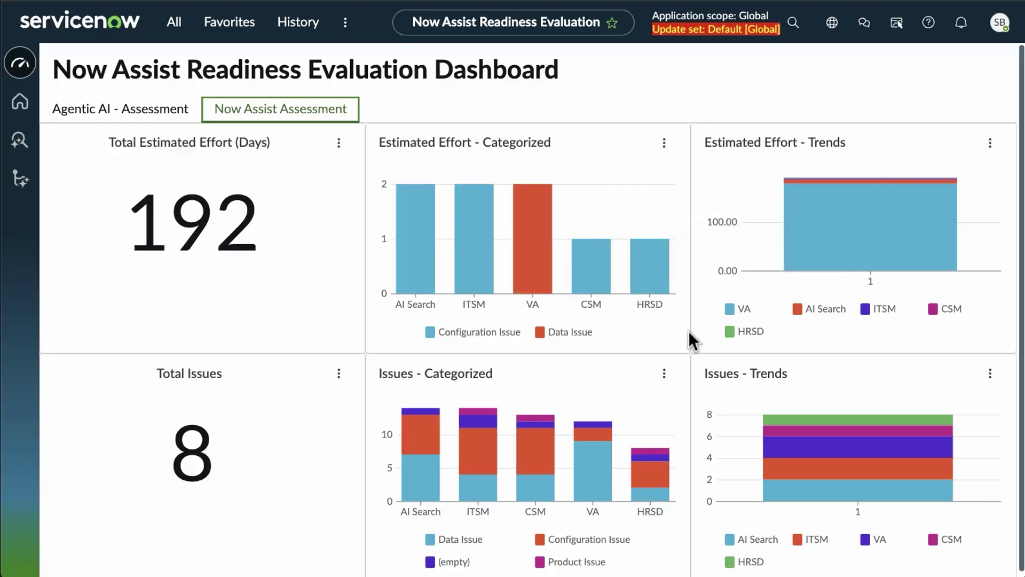
{"action": "mouse_move", "coordinate": [663, 416]}
- Show the Now Assist Assessment Home Page with its five readiness cards and Go verdicts
{"action": "left_click", "coordinate": [22, 104]}
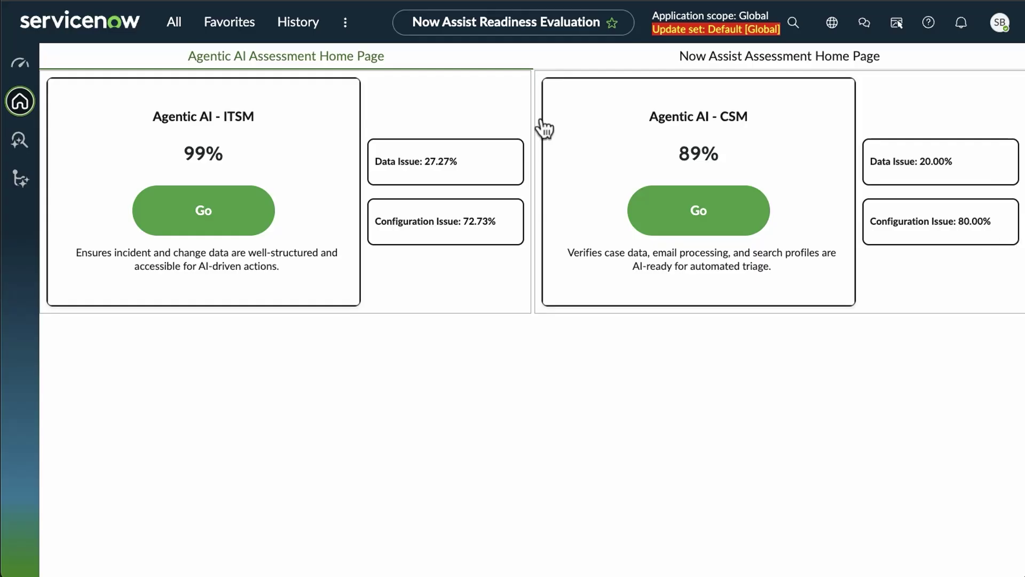
{"action": "left_click", "coordinate": [723, 61]}
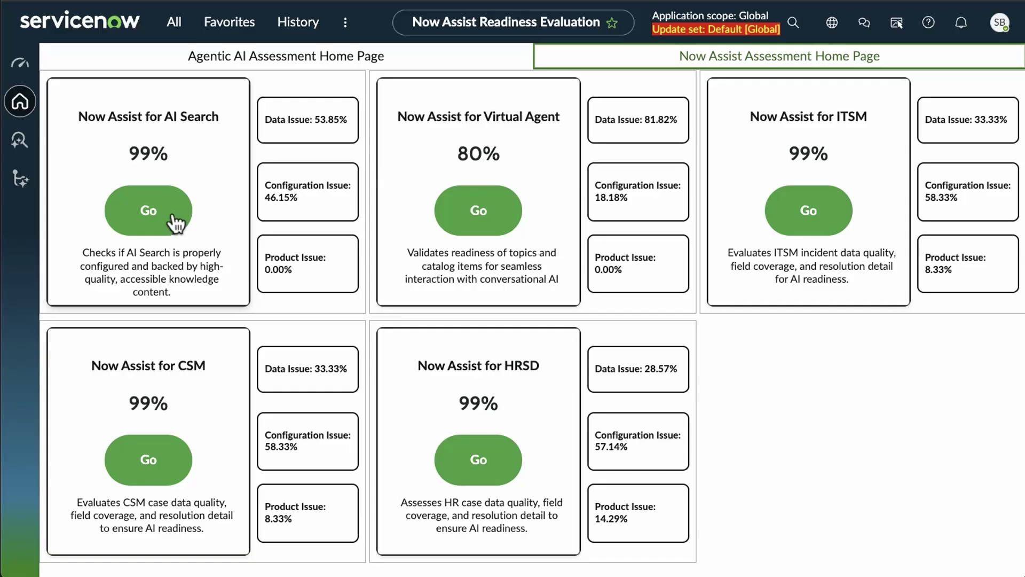
- Review the assessment Summary's overall findings and per-module pass/fail counts, like AI Search's 7 passes
{"action": "left_click", "coordinate": [20, 145]}
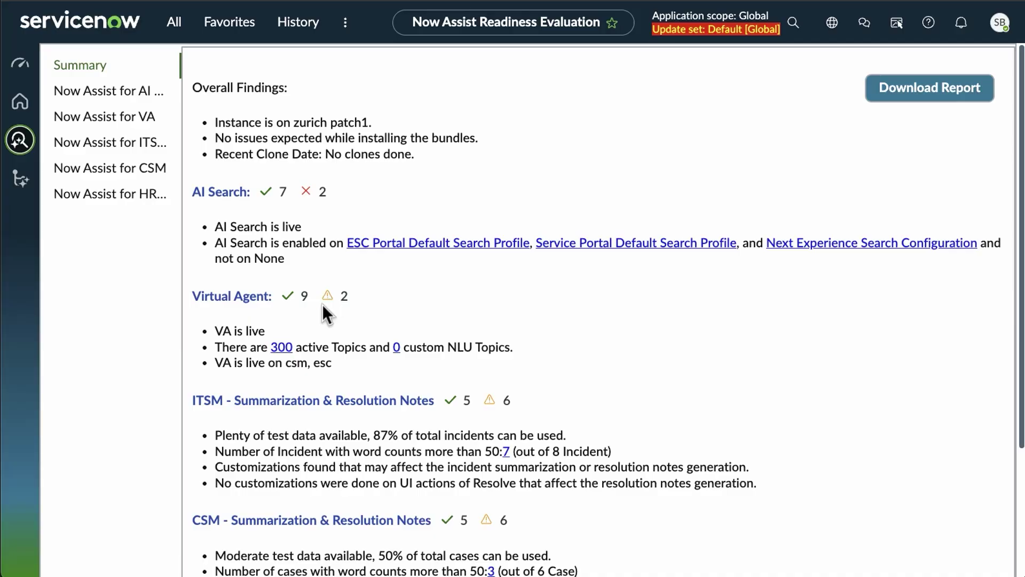
{"action": "scroll", "coordinate": [330, 300], "scroll_direction": "down", "scroll_amount": 3}
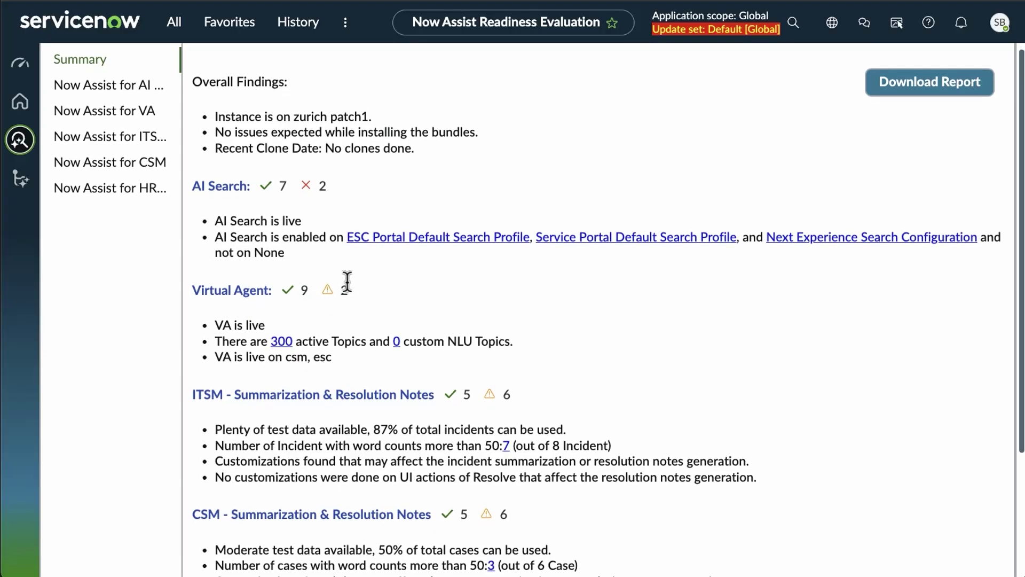
{"action": "scroll", "coordinate": [344, 281], "scroll_direction": "down", "scroll_amount": 2}
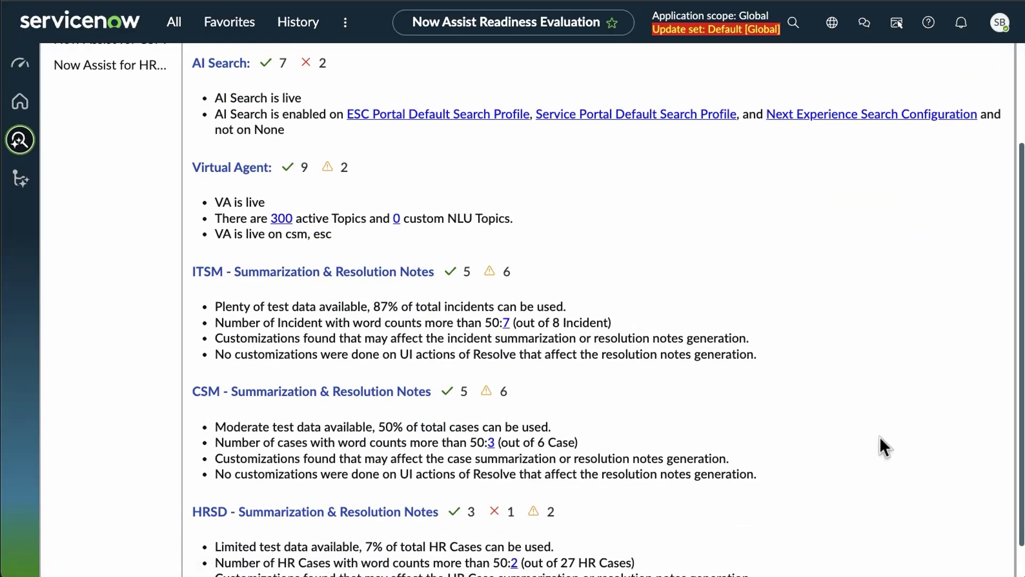
{"action": "scroll", "coordinate": [881, 453], "scroll_direction": "down", "scroll_amount": 2}
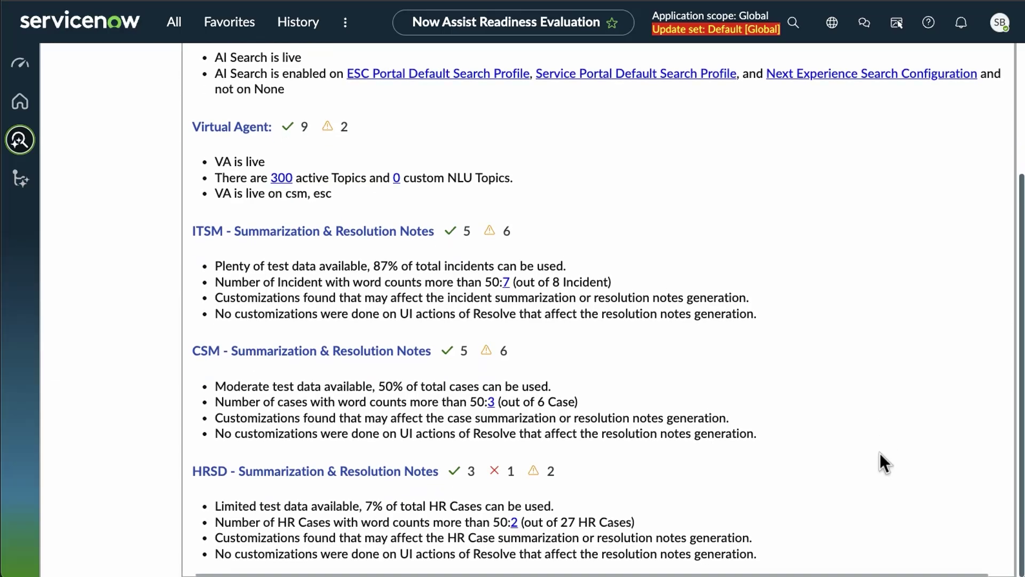
{"action": "scroll", "coordinate": [881, 450], "scroll_direction": "up", "scroll_amount": 8}
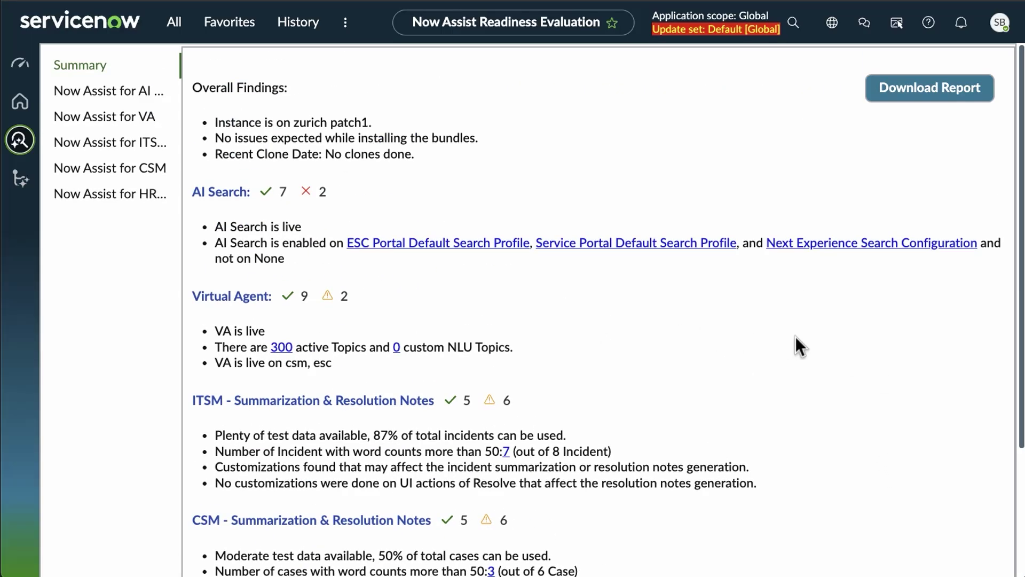
- Open the AI Search assessment showing widget version 11.0.14 versus latest 13.0.4
{"action": "left_click", "coordinate": [206, 192]}
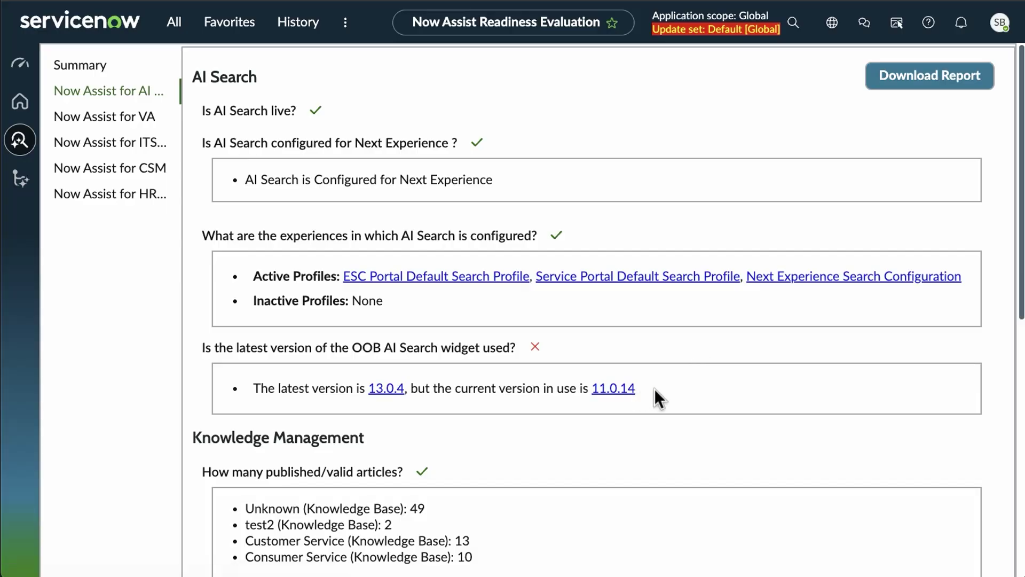
{"action": "scroll", "coordinate": [652, 397], "scroll_direction": "down", "scroll_amount": 10}
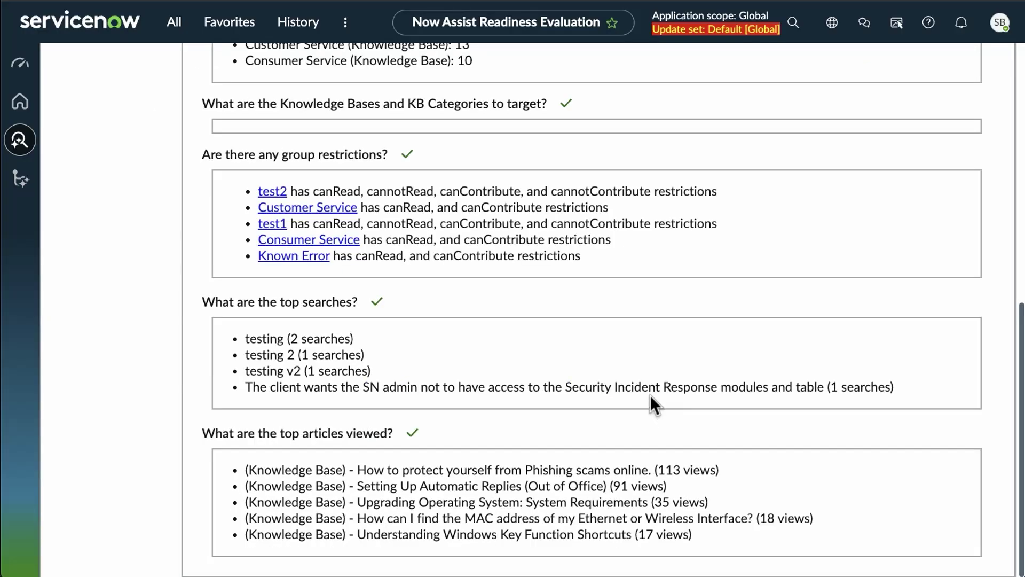
{"action": "scroll", "coordinate": [649, 395], "scroll_direction": "up", "scroll_amount": 10}
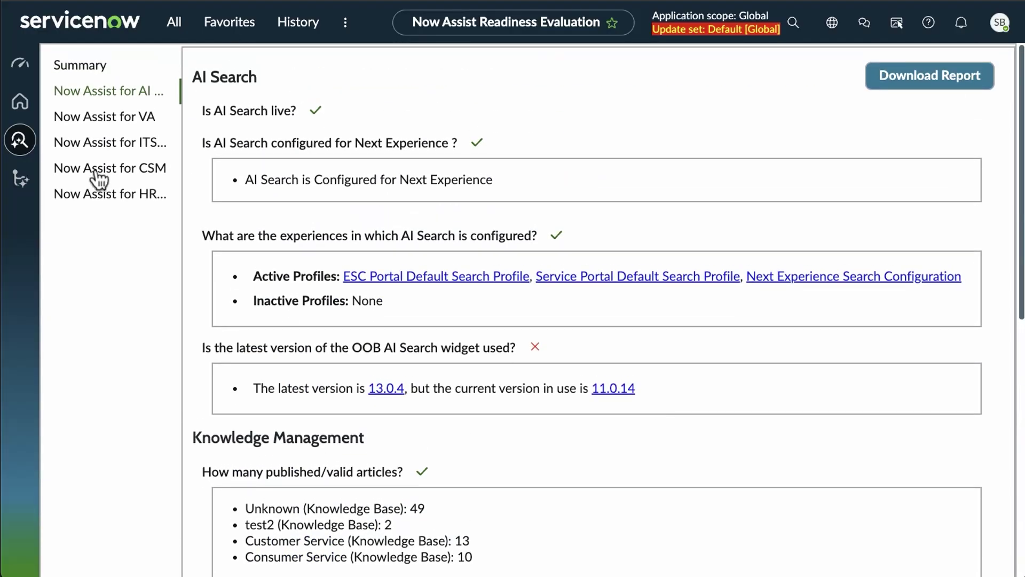
- Review the Virtual Agent catalog findings flagging four top-10 items as conversational candidates
{"action": "left_click", "coordinate": [79, 120]}
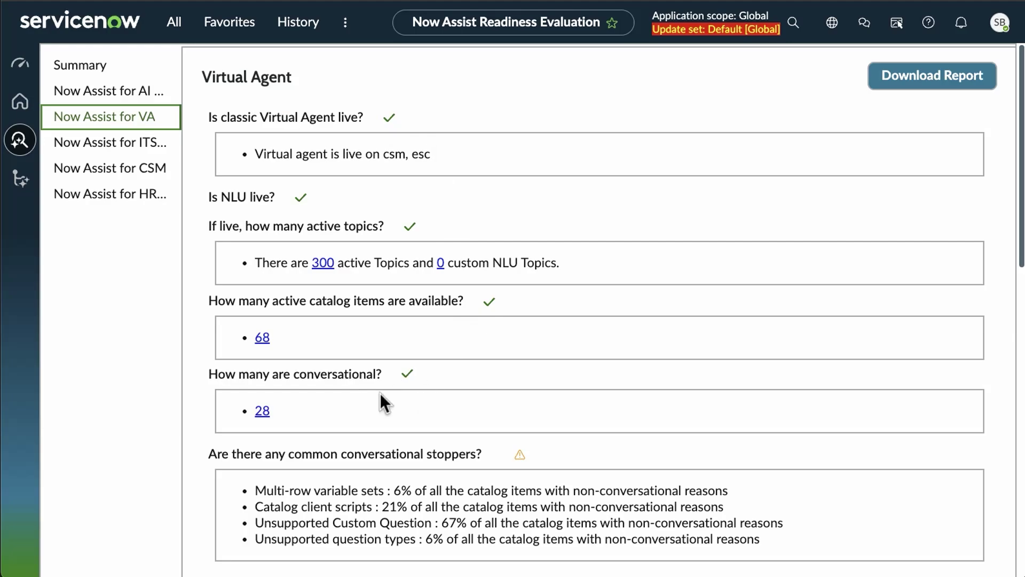
{"action": "scroll", "coordinate": [521, 325], "scroll_direction": "down", "scroll_amount": 3}
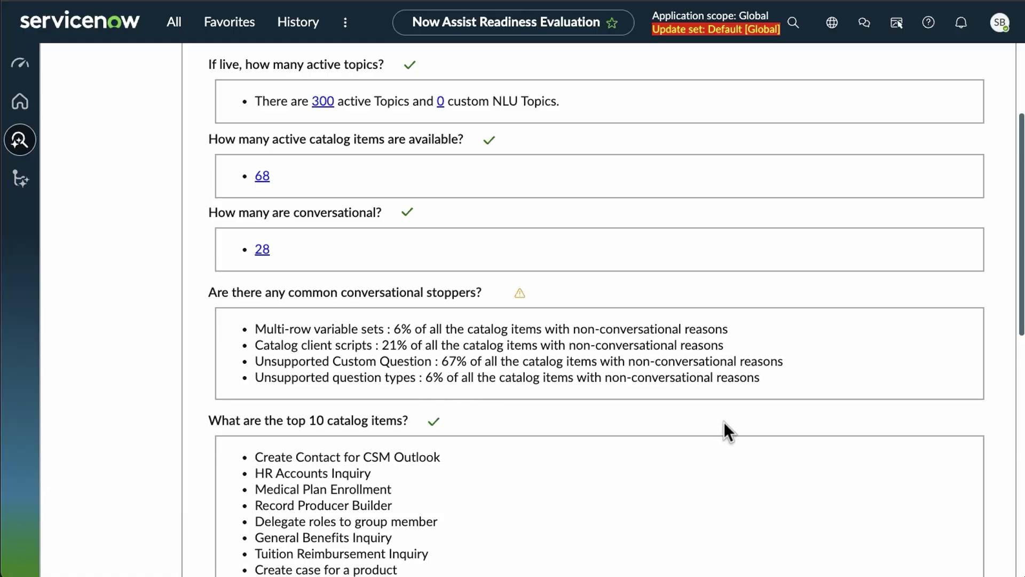
{"action": "scroll", "coordinate": [722, 421], "scroll_direction": "down", "scroll_amount": 10}
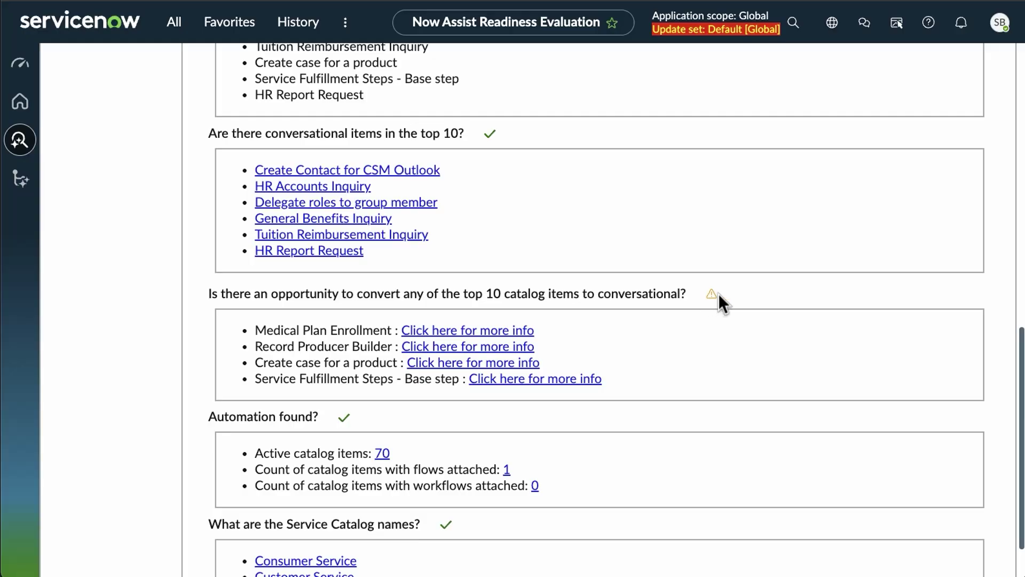
{"action": "left_click", "coordinate": [501, 333]}
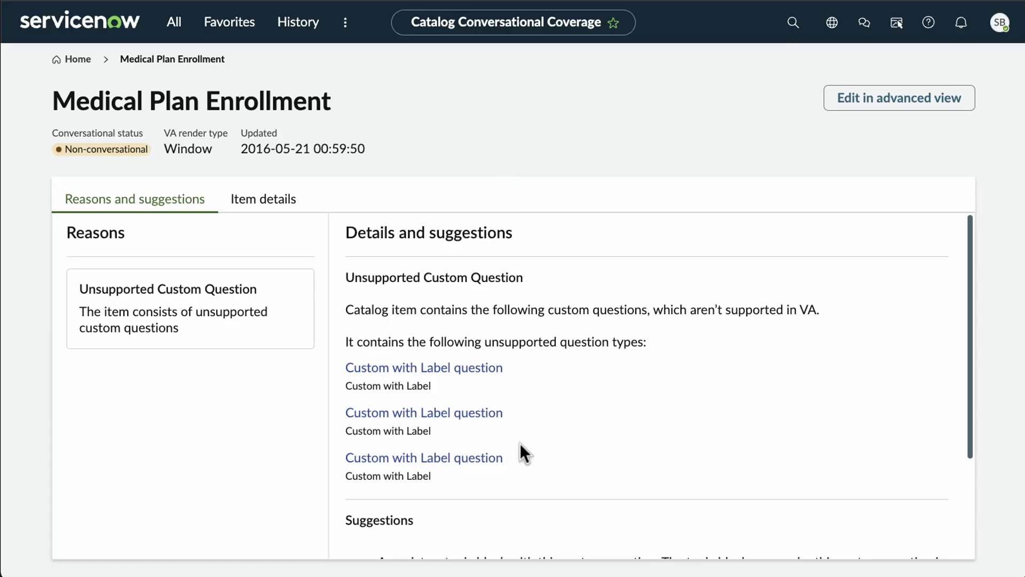
{"action": "scroll", "coordinate": [520, 443], "scroll_direction": "down", "scroll_amount": 3}
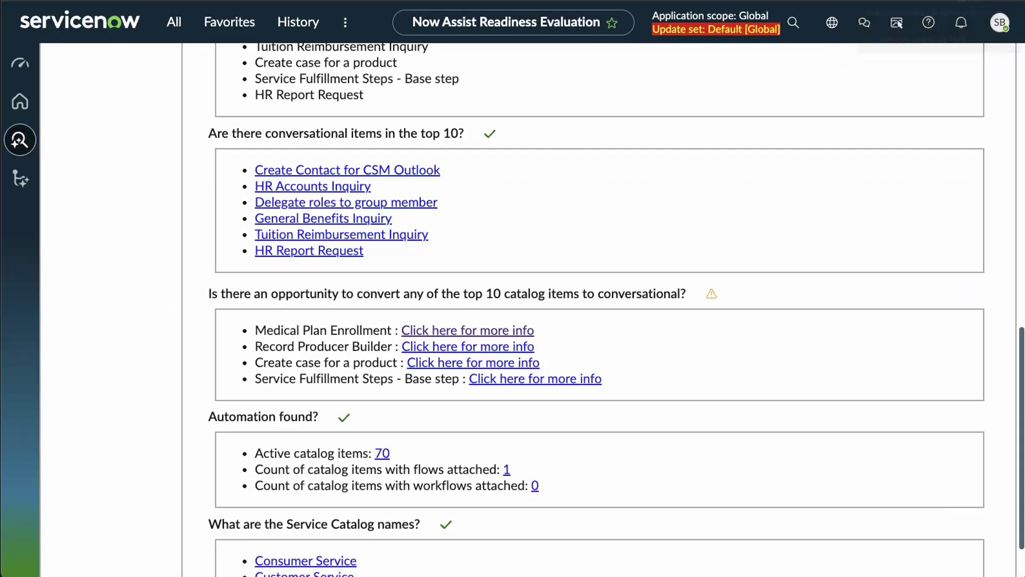
{"action": "scroll", "coordinate": [154, 276], "scroll_direction": "up", "scroll_amount": 5}
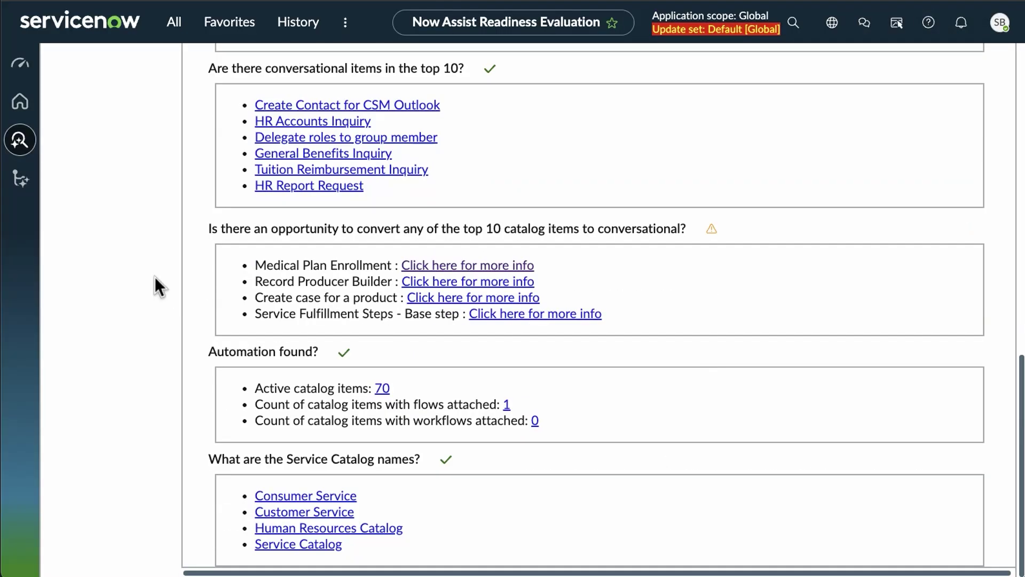
{"action": "scroll", "coordinate": [133, 260], "scroll_direction": "up", "scroll_amount": 8}
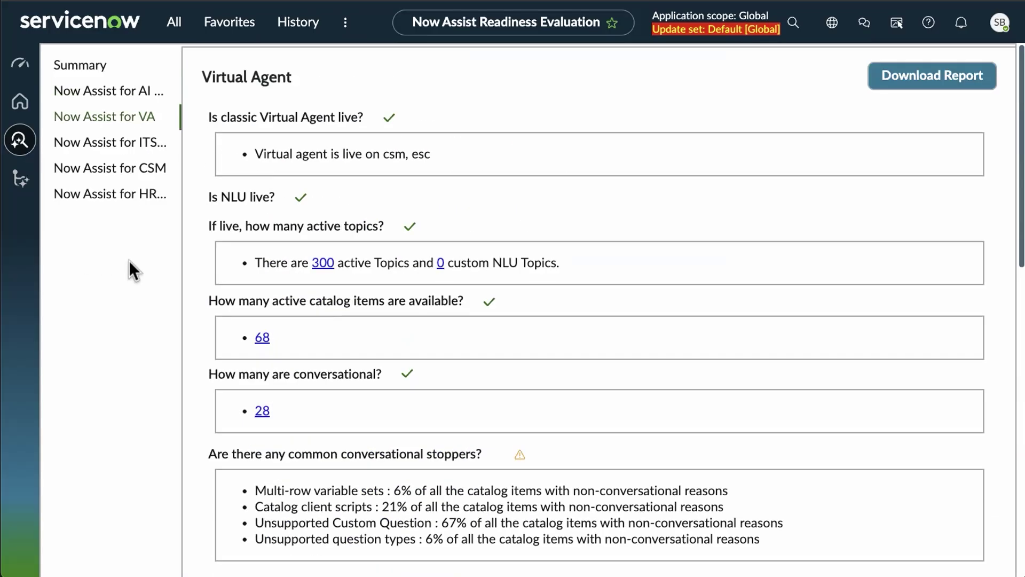
- View the Now Assist ITSM, CSM, then HRSD Summarization & Resolution Notes assessments
{"action": "left_click", "coordinate": [115, 146]}
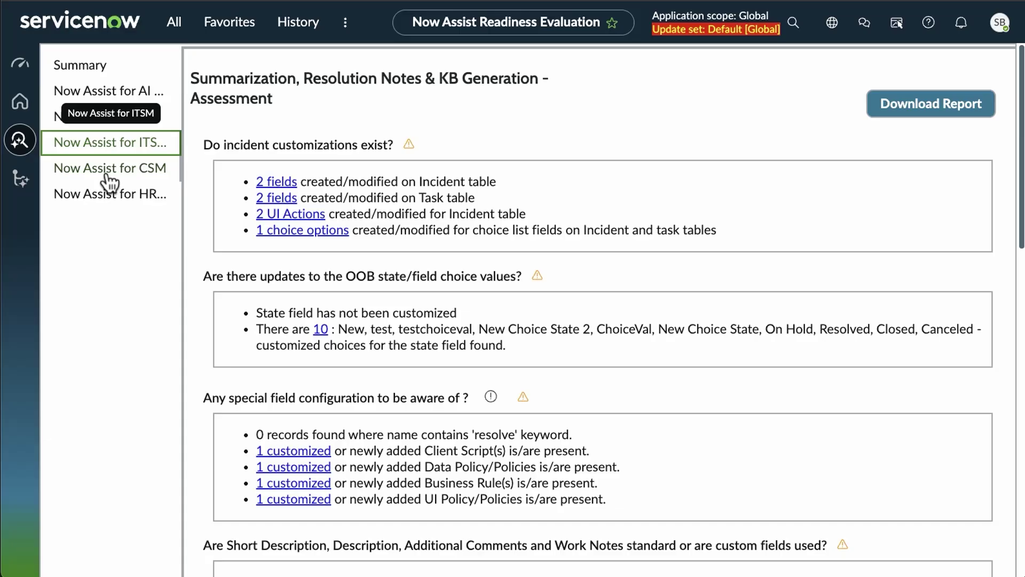
{"action": "left_click", "coordinate": [110, 177]}
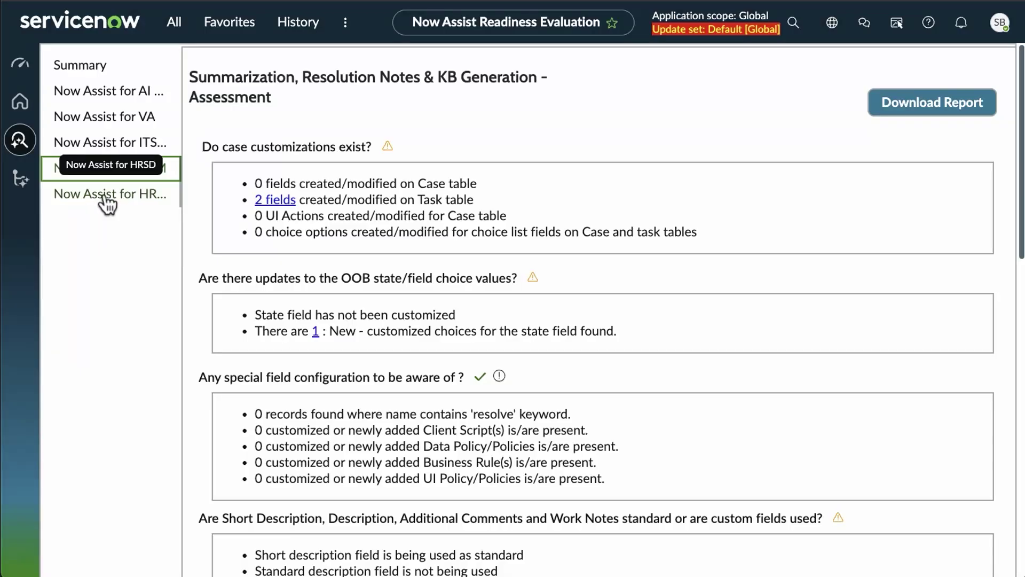
{"action": "left_click", "coordinate": [105, 197]}
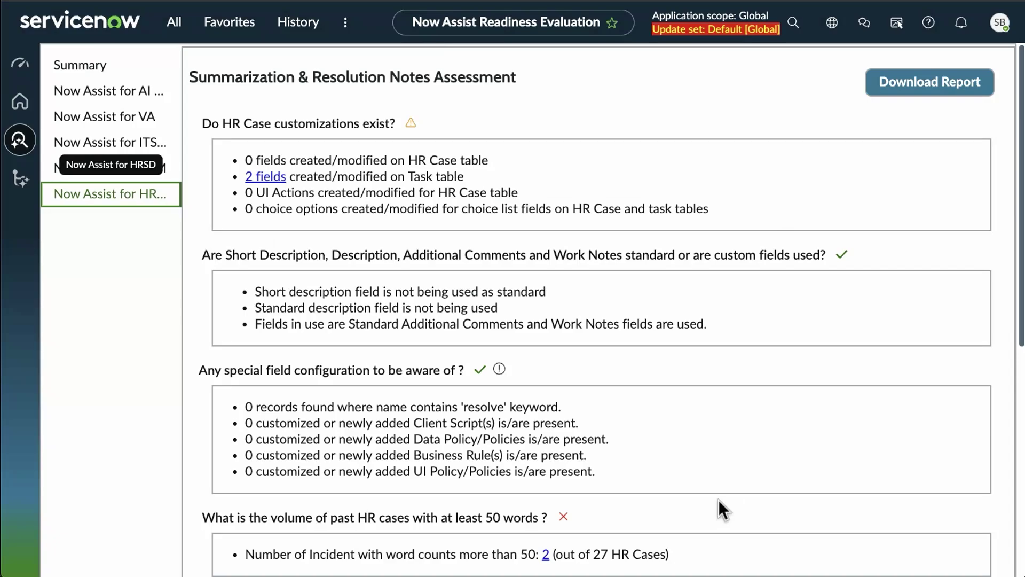
{"action": "scroll", "coordinate": [716, 496], "scroll_direction": "down", "scroll_amount": 8}
{"action": "scroll", "coordinate": [710, 492], "scroll_direction": "up", "scroll_amount": 8}
- Open the Agentic AI overall findings summary, then its ITSM assessment section
{"action": "left_click", "coordinate": [20, 183]}
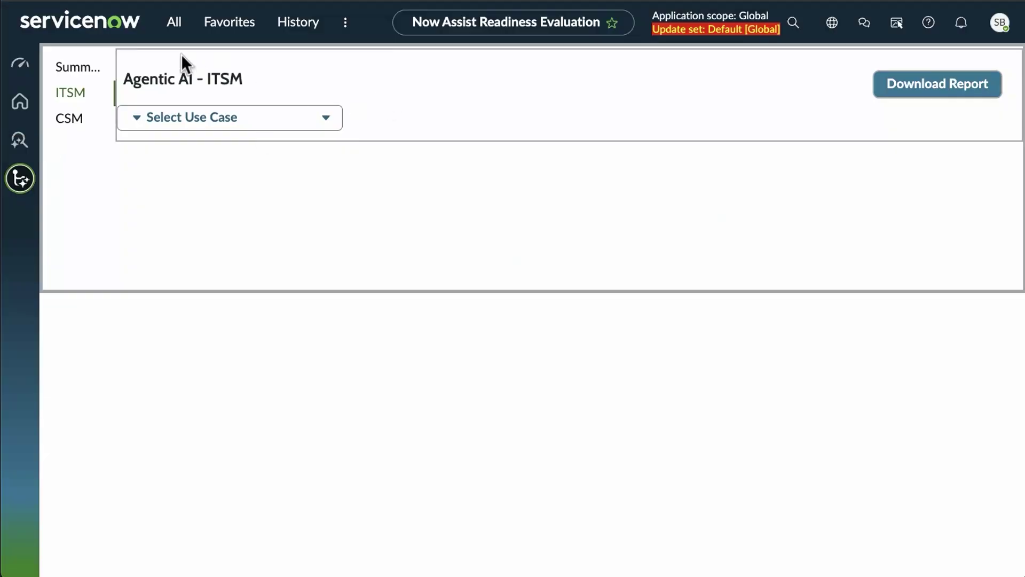
{"action": "left_click", "coordinate": [73, 68]}
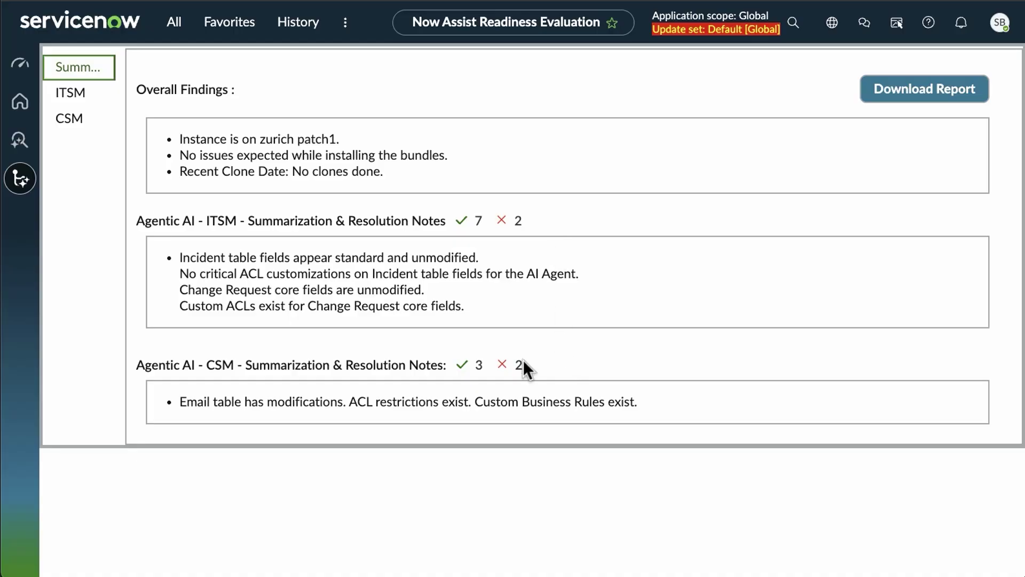
{"action": "left_click", "coordinate": [78, 95]}
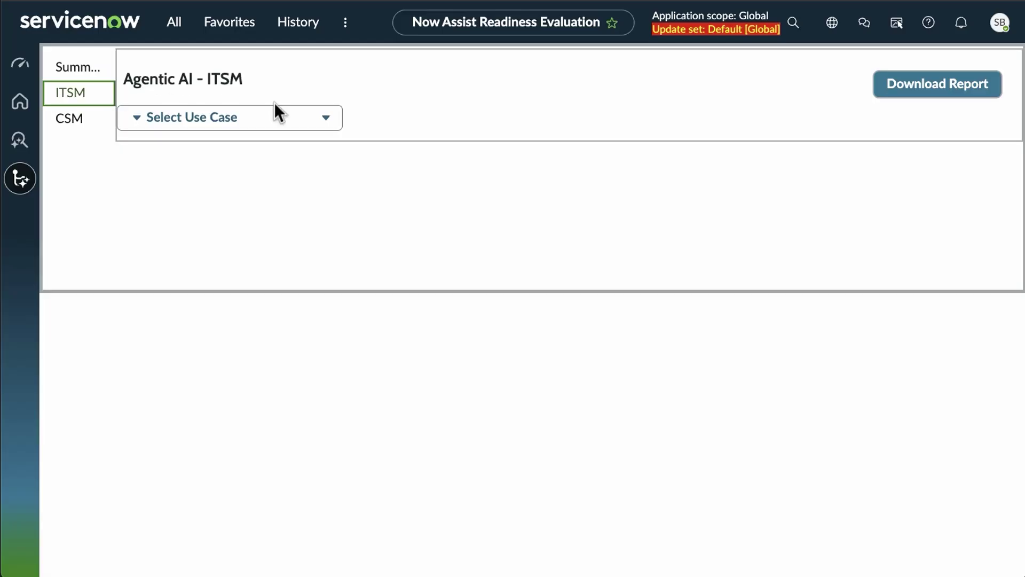
- Select the Categorize Incidents use case and review its findings, including 2 custom triggers
{"action": "left_click", "coordinate": [274, 126]}
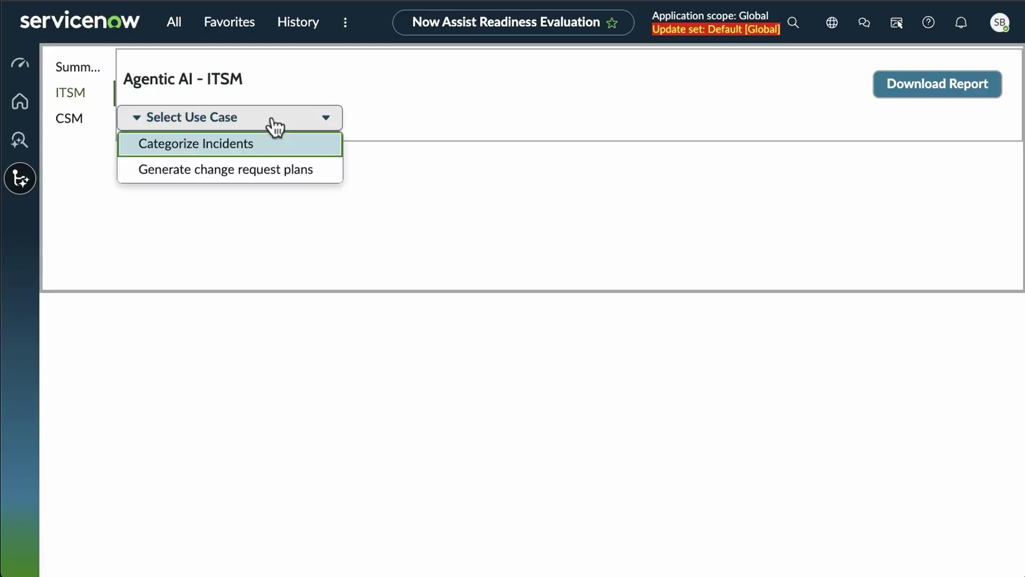
{"action": "left_click", "coordinate": [260, 151]}
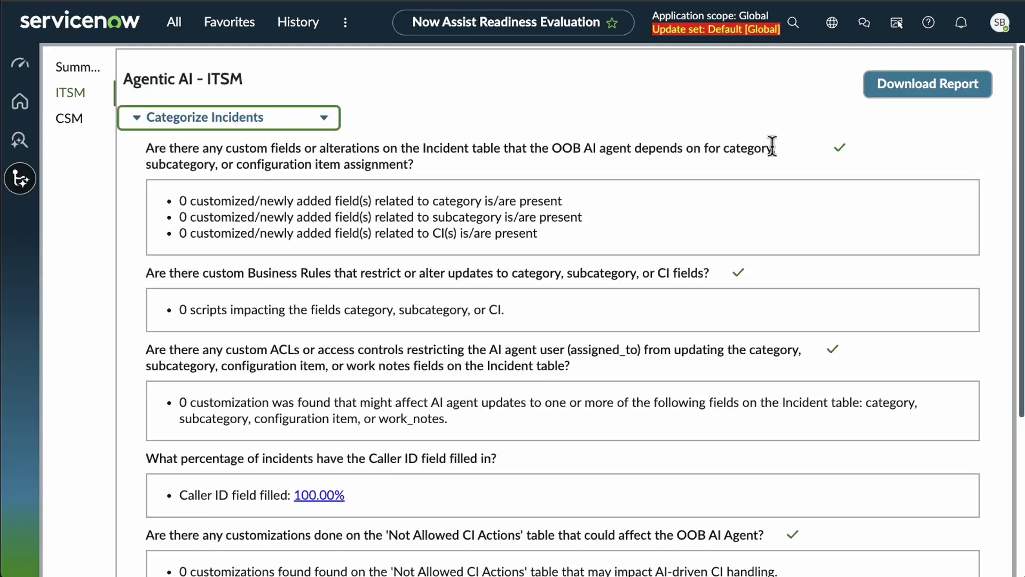
{"action": "scroll", "coordinate": [769, 155], "scroll_direction": "down", "scroll_amount": 5}
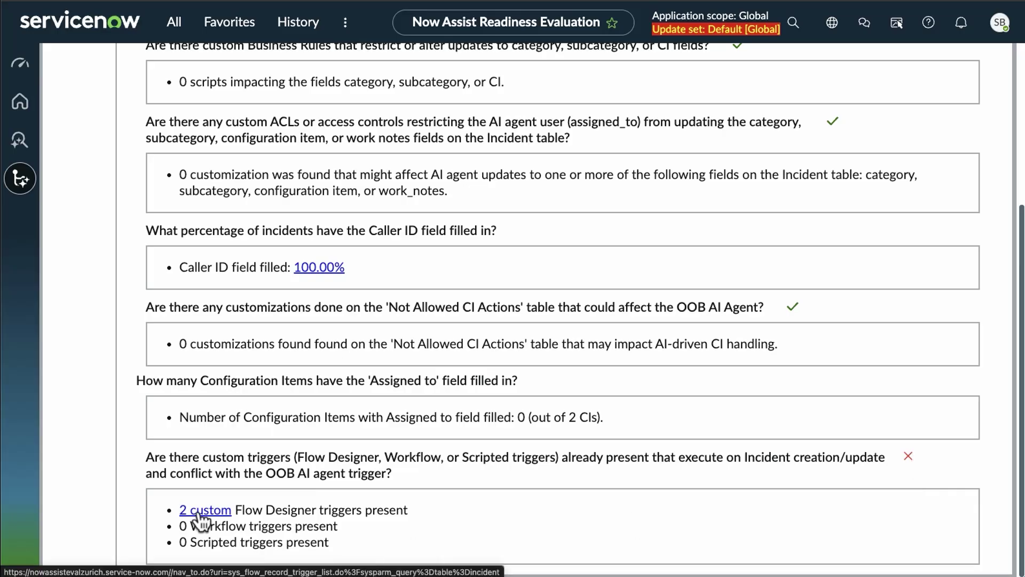
{"action": "scroll", "coordinate": [226, 420], "scroll_direction": "up", "scroll_amount": 4}
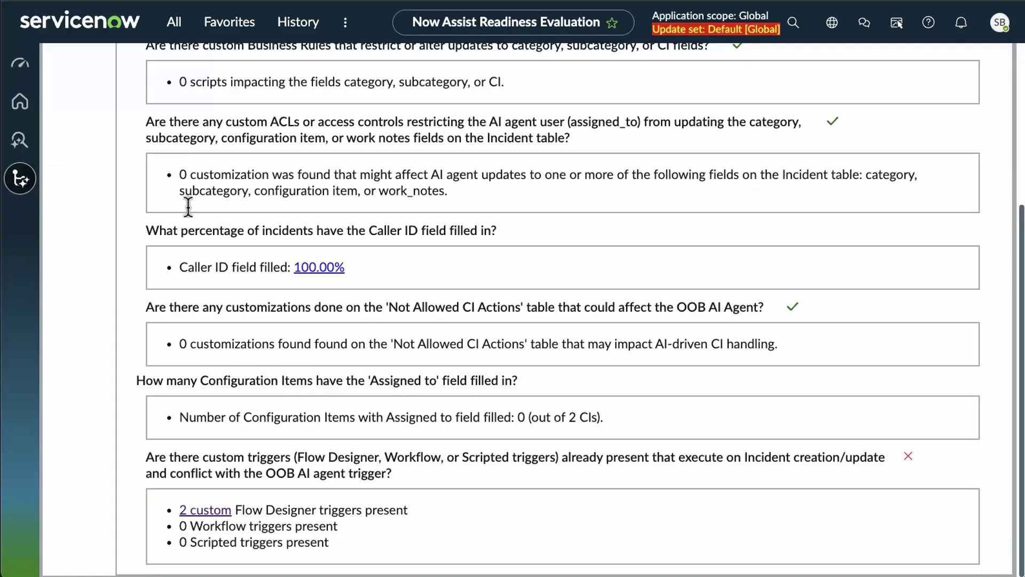
{"action": "scroll", "coordinate": [192, 347], "scroll_direction": "up", "scroll_amount": 5}
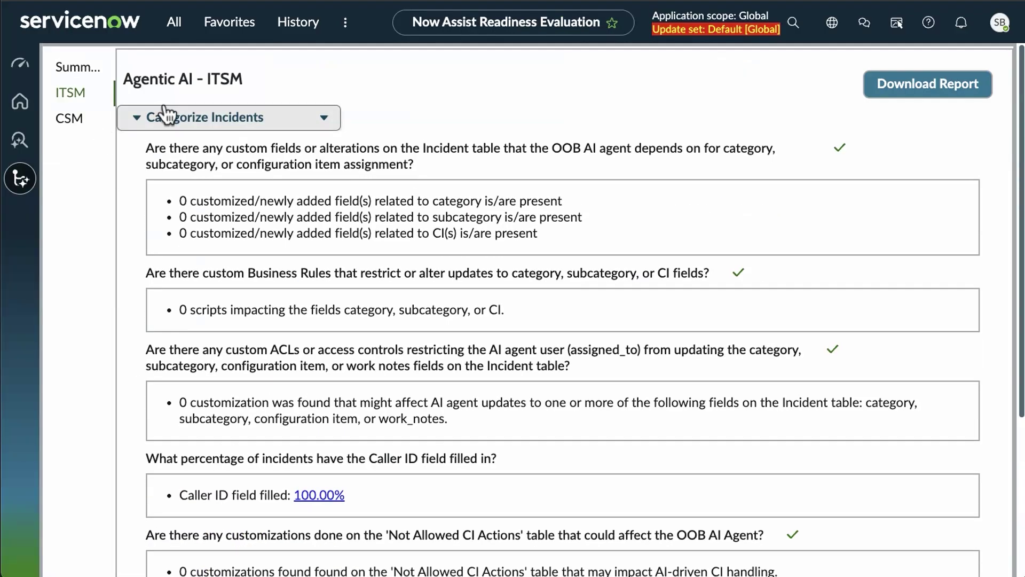
- Switch the use case to Generate change request plans, showing 3 core ACL customizations
{"action": "left_click", "coordinate": [166, 114]}
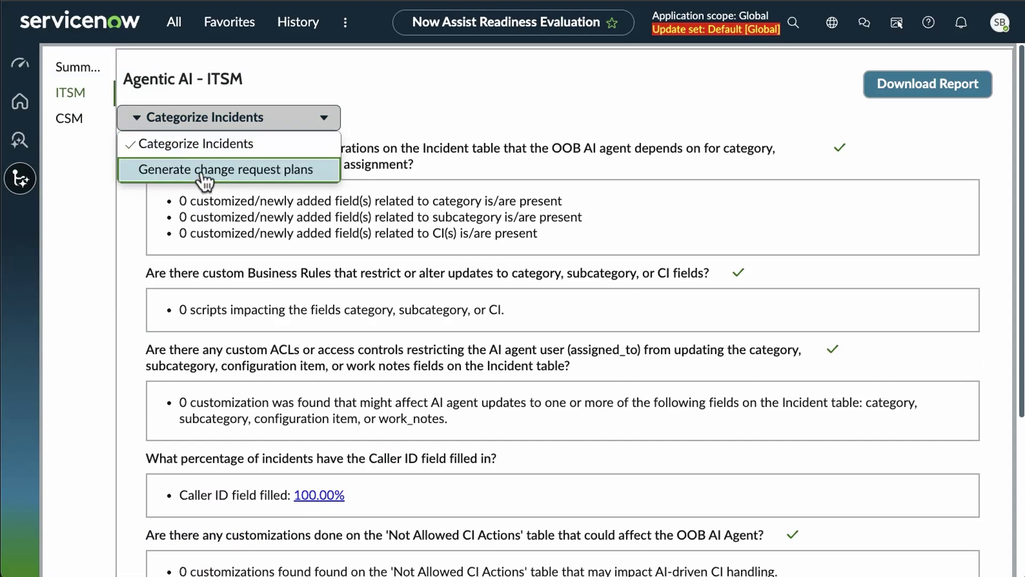
{"action": "left_click", "coordinate": [203, 171]}
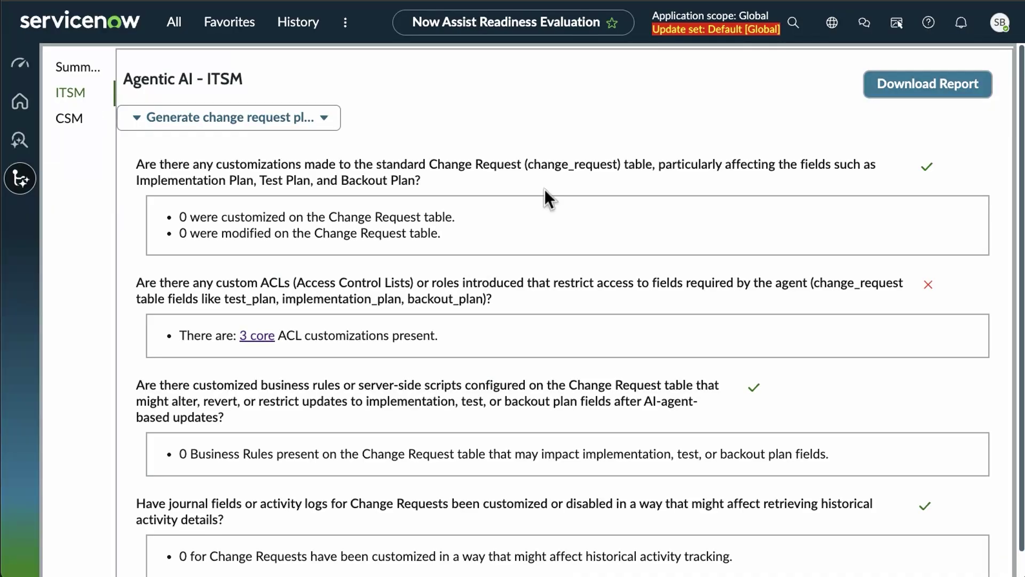
- Review the Agentic AI CSM findings: 1 customized Business Rule and 1 email-handling customization
{"action": "left_click", "coordinate": [91, 128]}
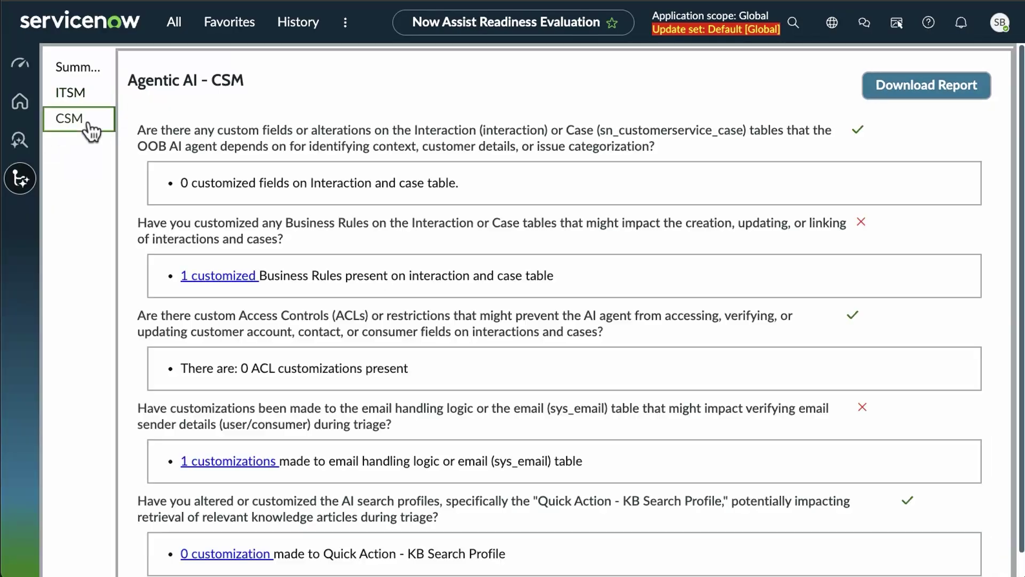
{"action": "scroll", "coordinate": [591, 241], "scroll_direction": "down", "scroll_amount": 1}
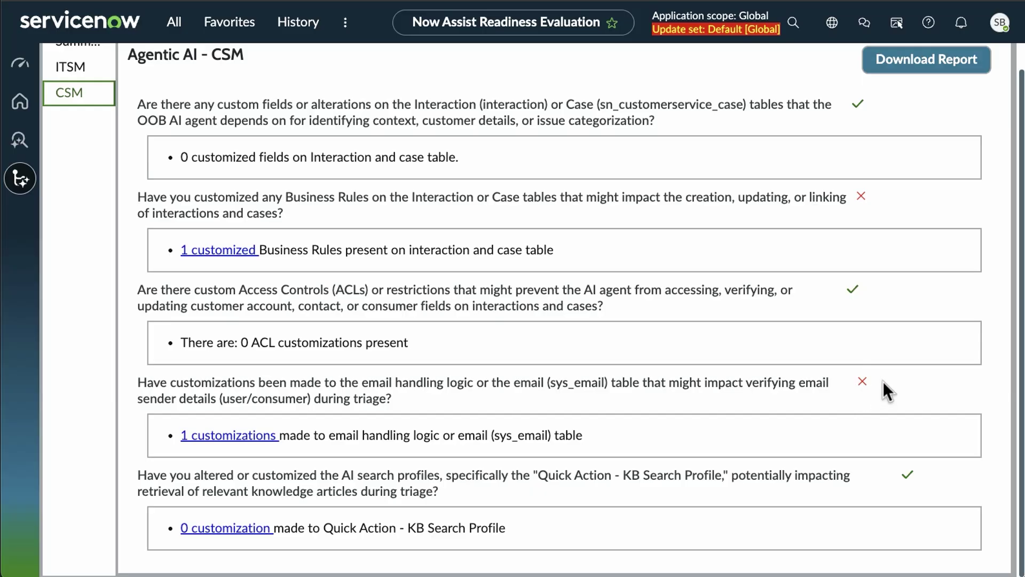
- Return via the Now Assist Go/No-Go cards to the dashboard showing 5 issues, 11 effort days
{"action": "left_click", "coordinate": [20, 101]}
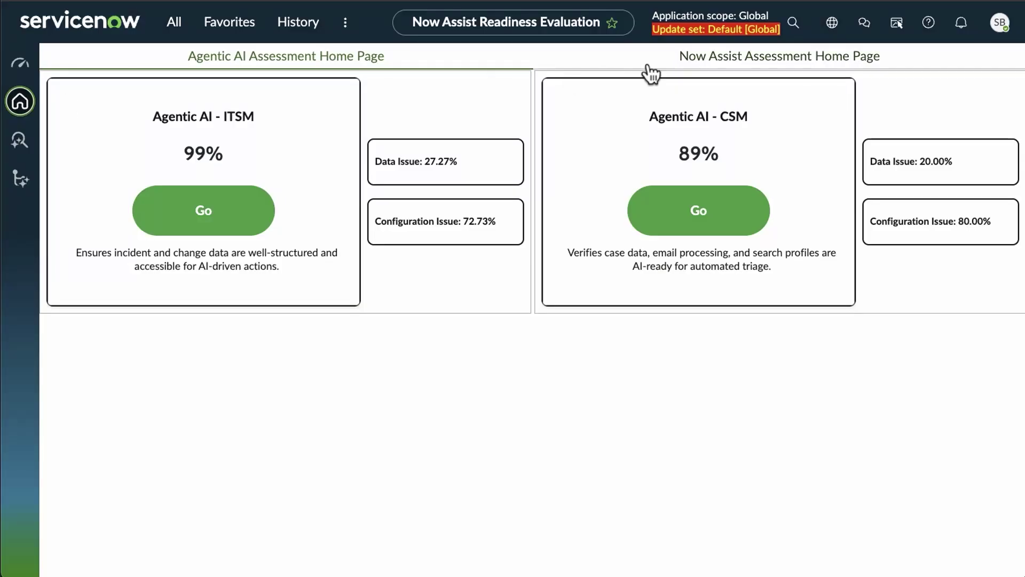
{"action": "left_click", "coordinate": [748, 63]}
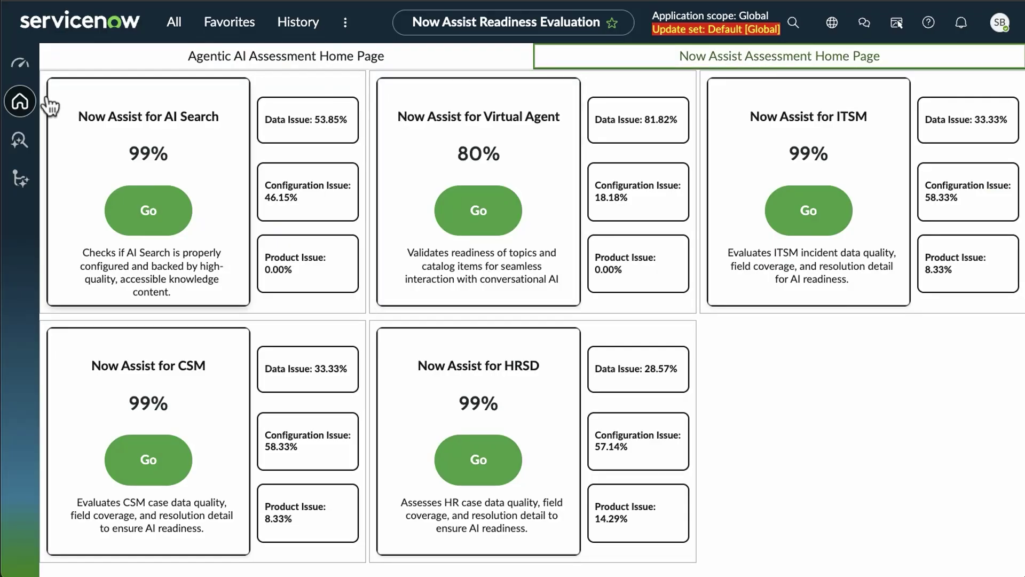
{"action": "left_click", "coordinate": [19, 66]}
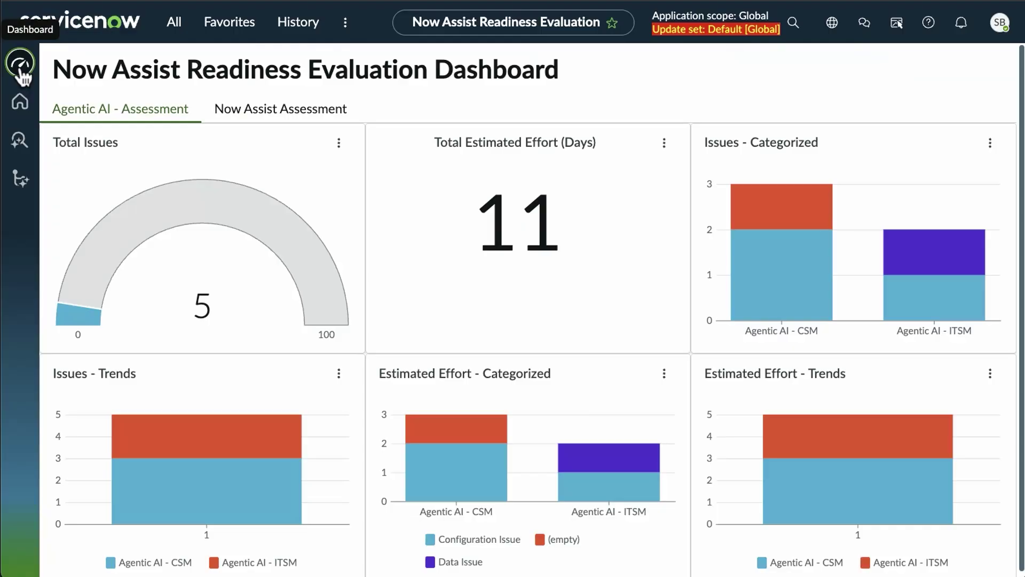